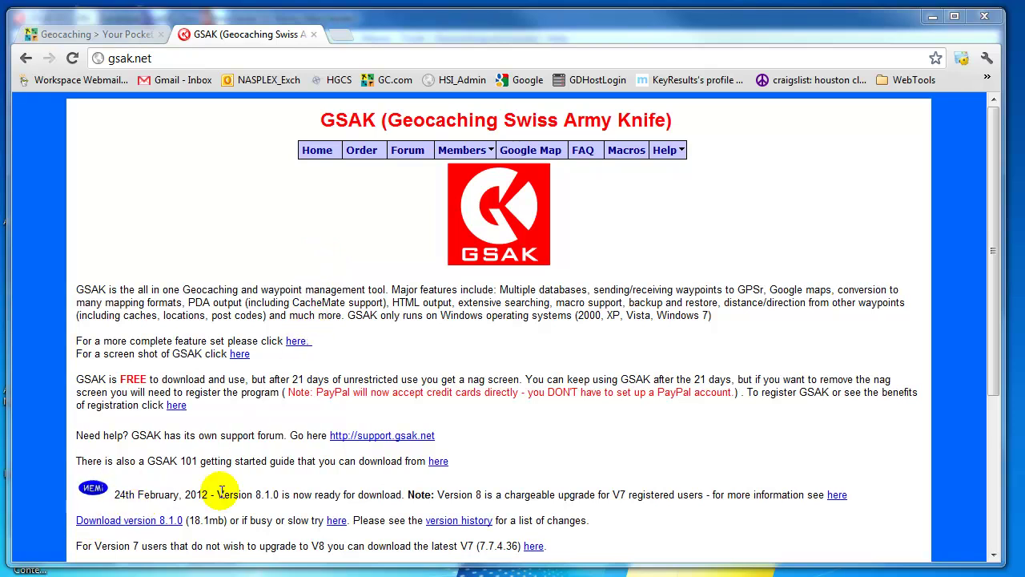
Step: Switch from the GSAK website in the browser to the GSAK program window
{"action": "left_click", "coordinate": [72, 520]}
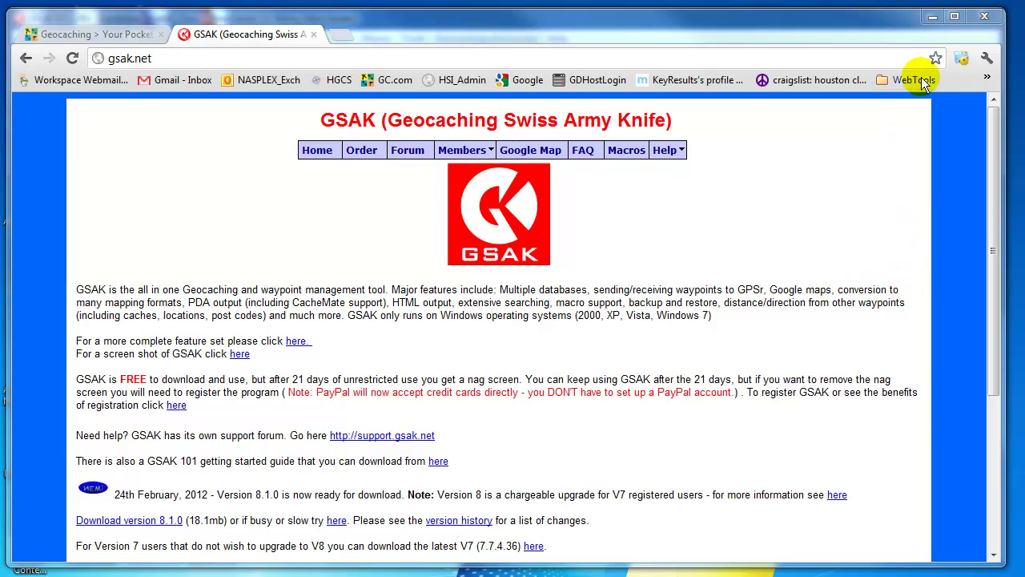
{"action": "double_click", "coordinate": [848, 27]}
{"action": "key", "text": "super+Down"}
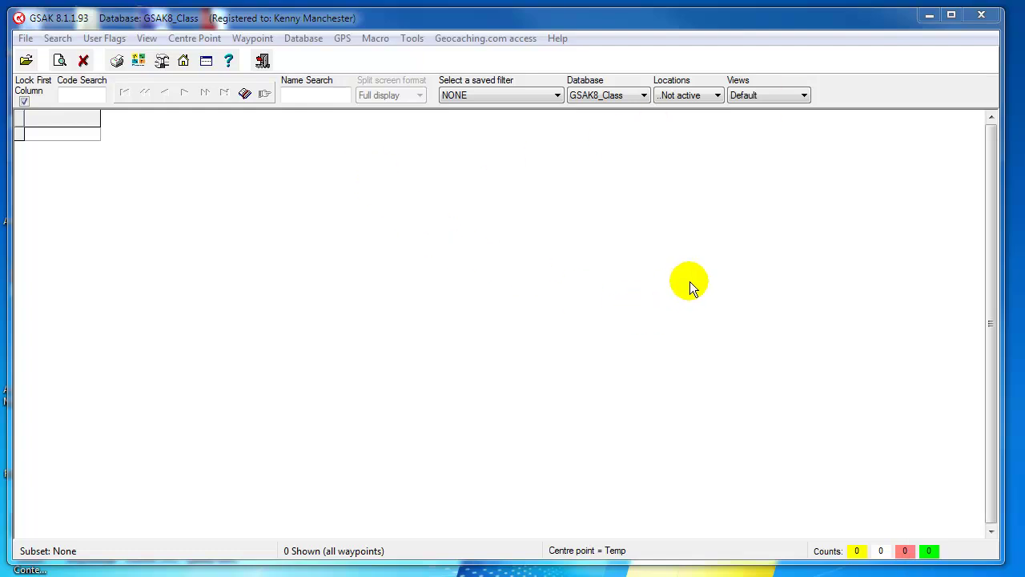
Step: Turn the split-screen waypoint view on and back off
{"action": "left_click", "coordinate": [587, 100]}
{"action": "left_click", "coordinate": [205, 61]}
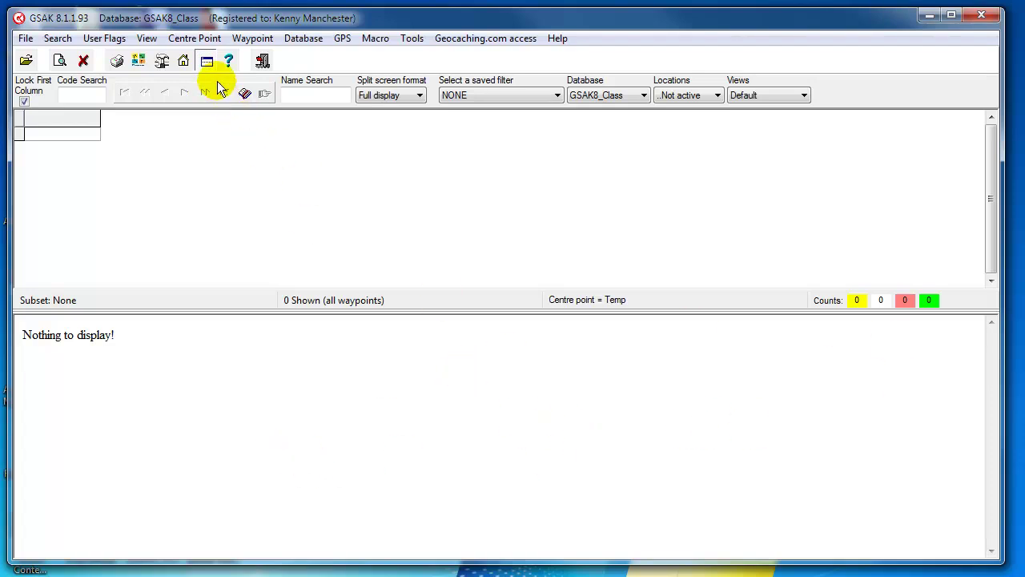
{"action": "left_click", "coordinate": [205, 60]}
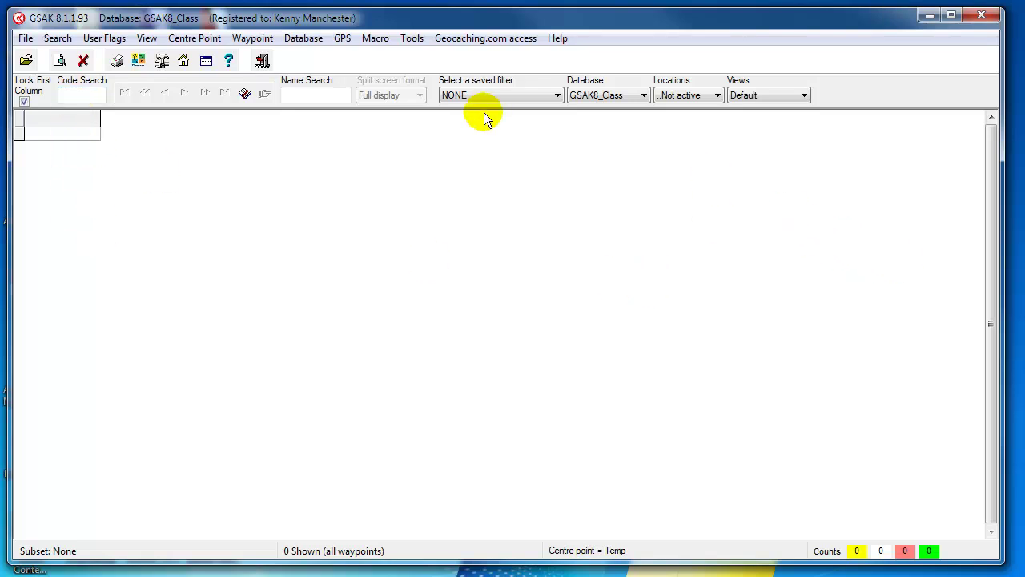
Step: Update the user information from Geocaching.com, including the home coordinates and the user ID matching
{"action": "left_click", "coordinate": [473, 42]}
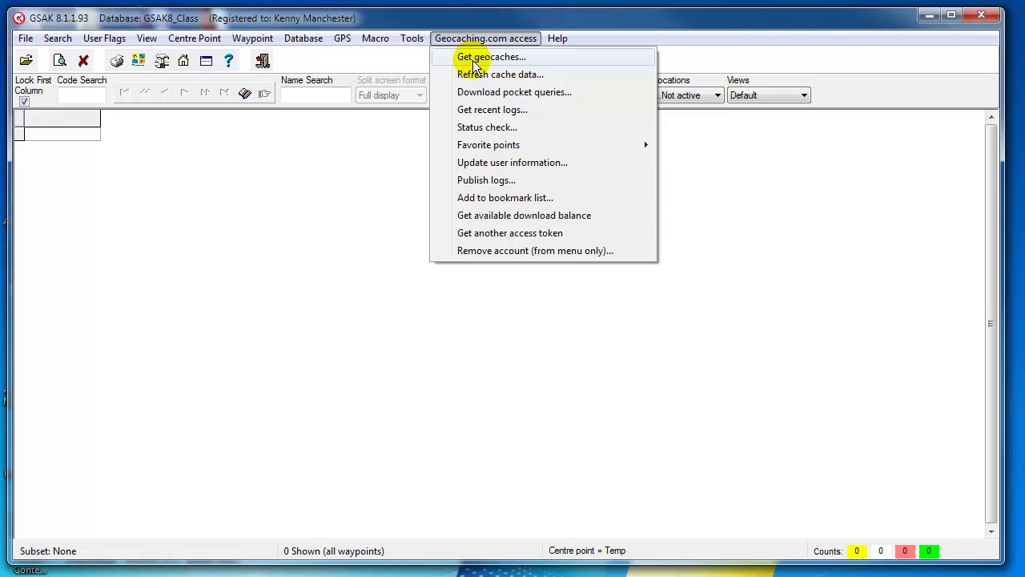
{"action": "left_click", "coordinate": [500, 164]}
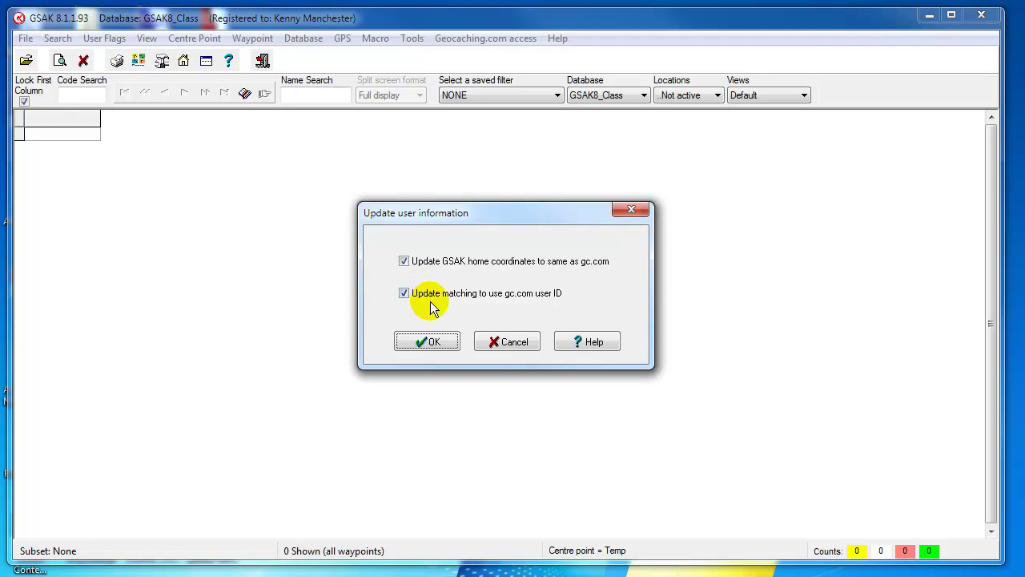
{"action": "left_click", "coordinate": [432, 342]}
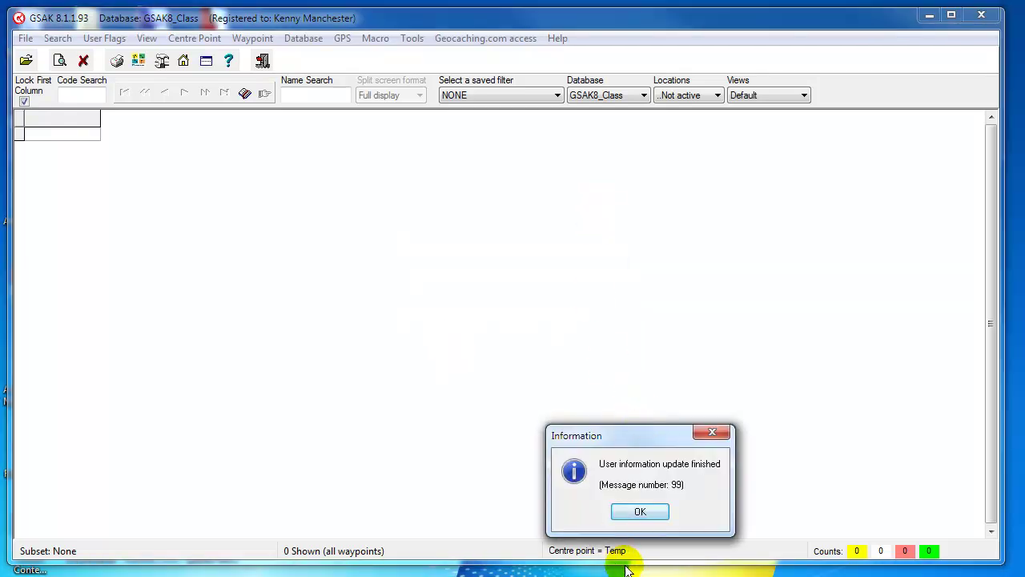
{"action": "left_click", "coordinate": [638, 512]}
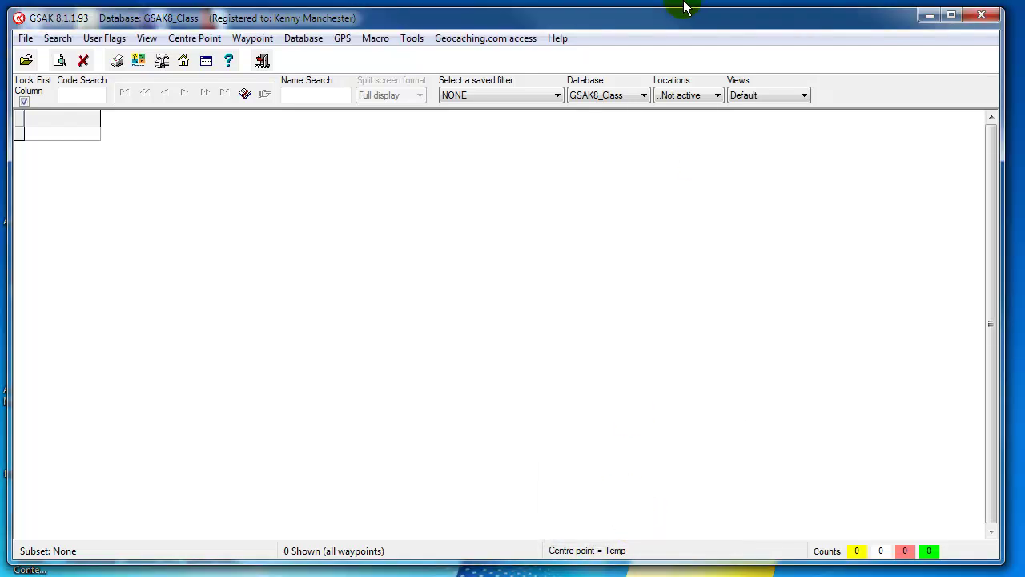
Step: Review the General options for matching owned and found caches and the Advanced options with the version check
{"action": "left_click", "coordinate": [412, 38]}
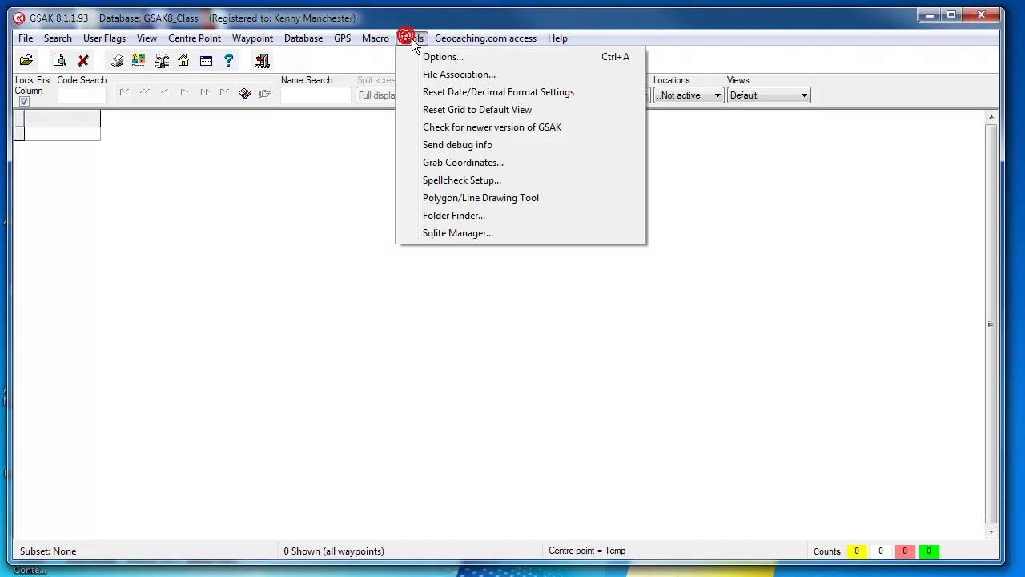
{"action": "left_click", "coordinate": [439, 61]}
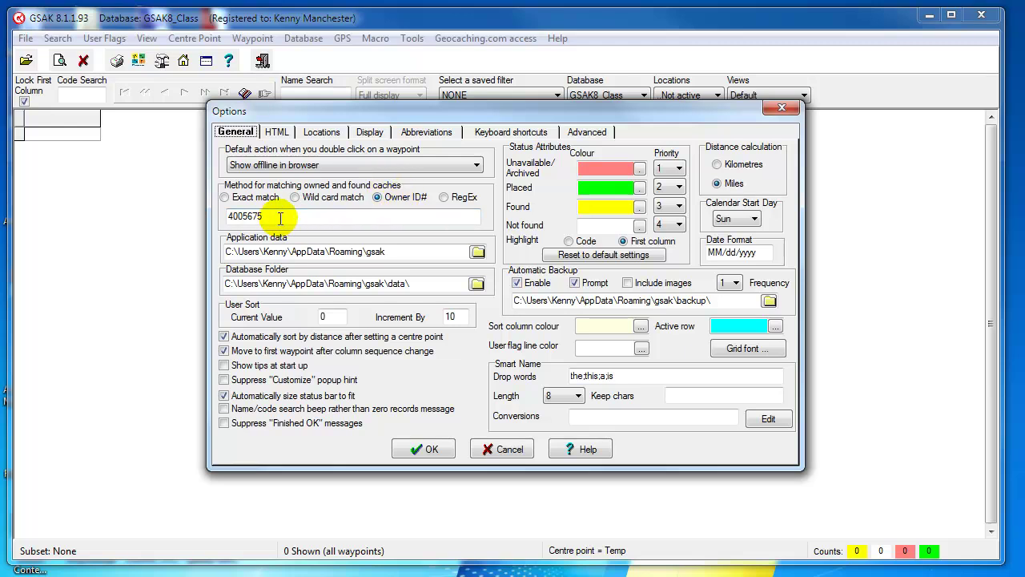
{"action": "left_click_drag", "start_coordinate": [221, 216], "coordinate": [266, 217]}
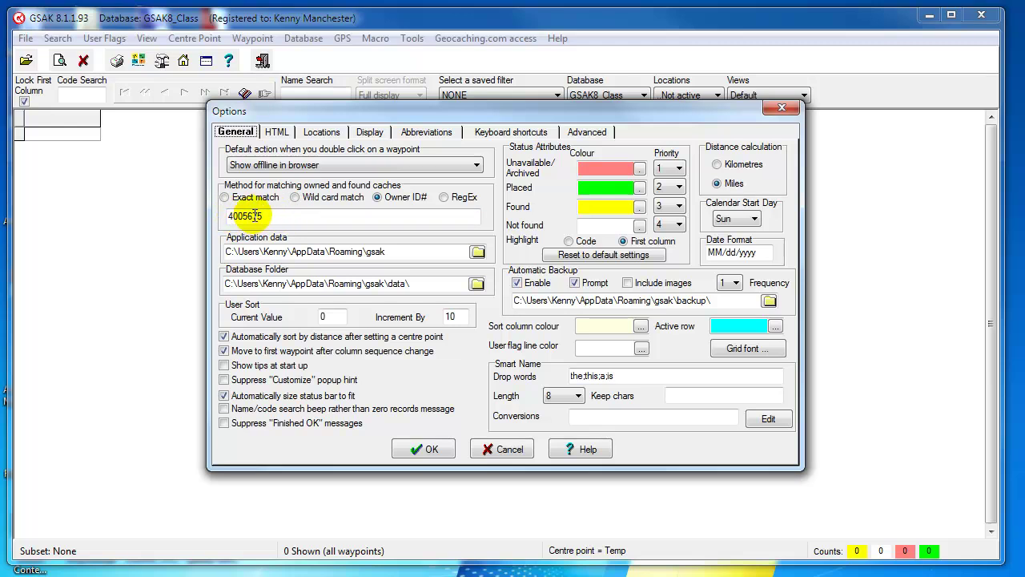
{"action": "left_click", "coordinate": [233, 215]}
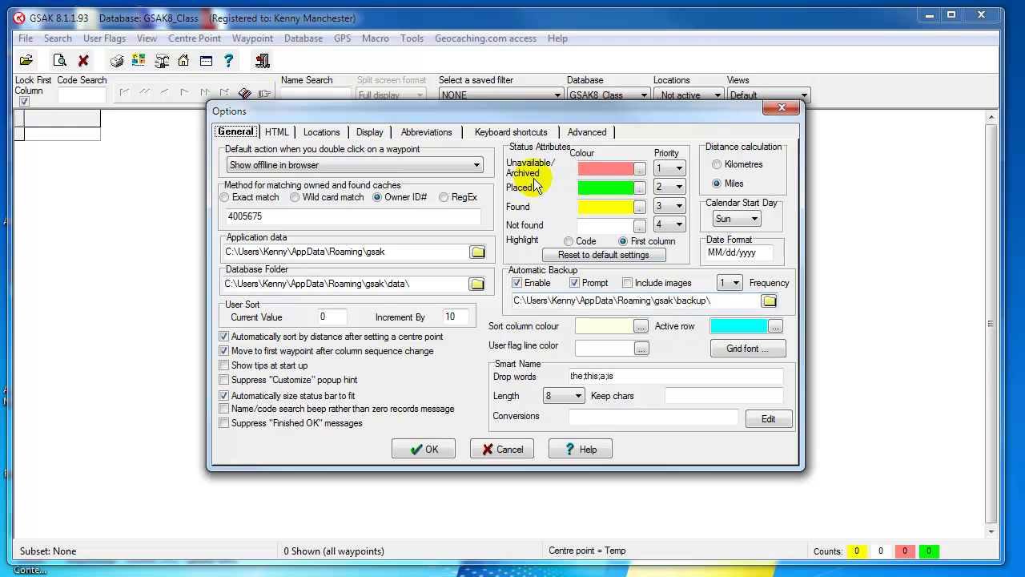
{"action": "left_click", "coordinate": [584, 135]}
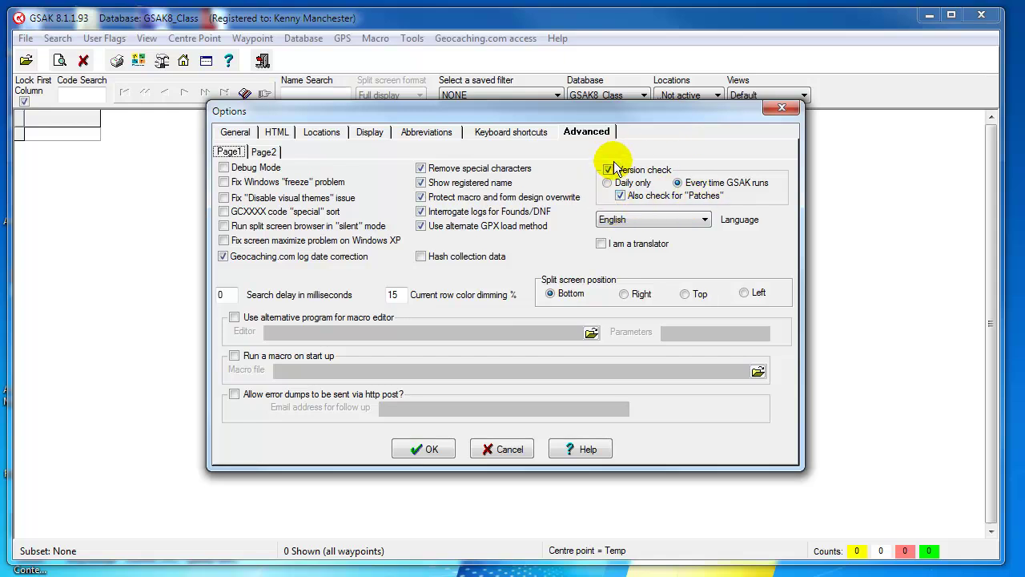
{"action": "left_click", "coordinate": [430, 450]}
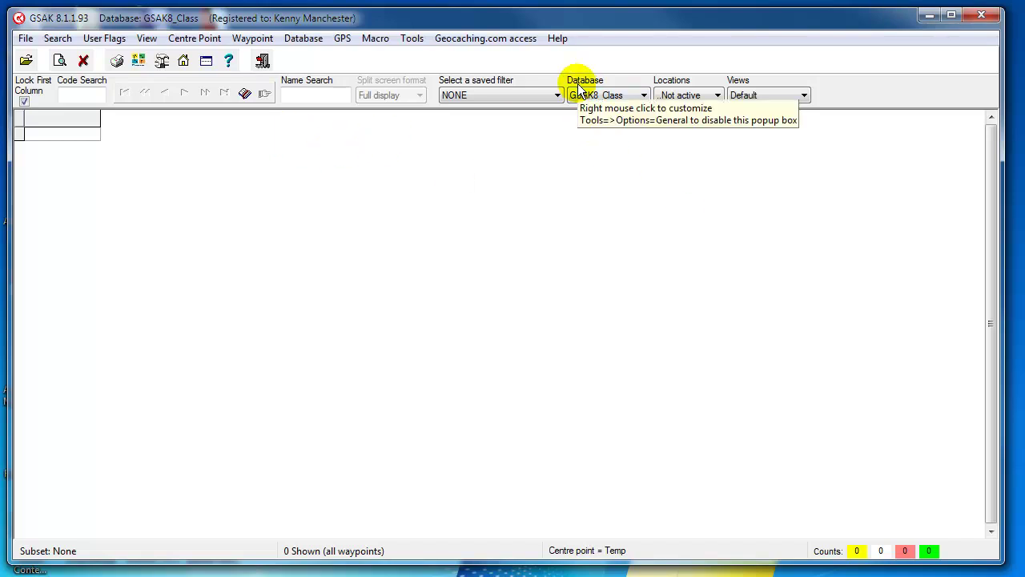
Step: Download the HomeNoPuzzles pocket query, load it with the GSAK default settings, and dismiss the load summary
{"action": "left_click", "coordinate": [467, 40]}
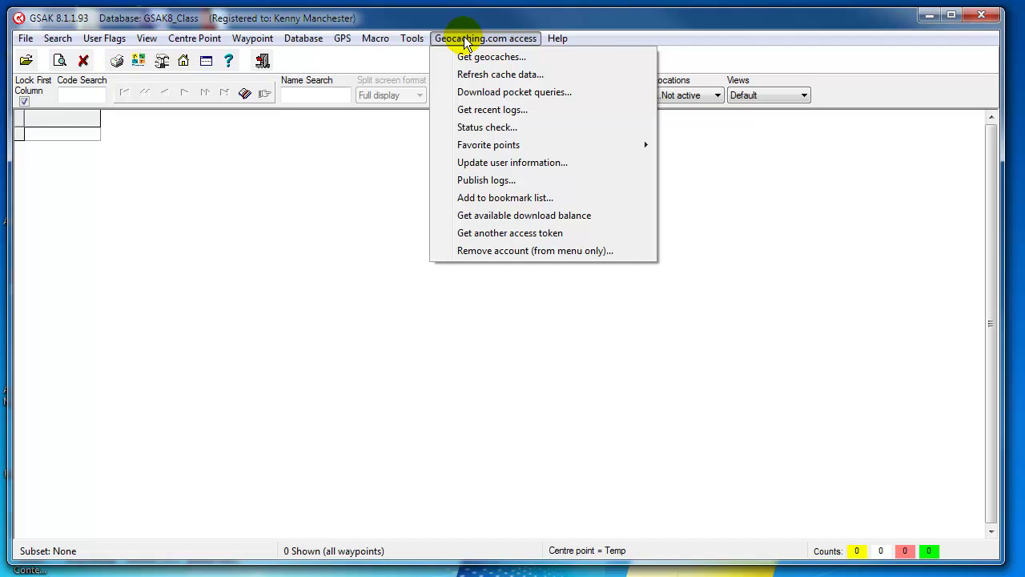
{"action": "left_click", "coordinate": [477, 93]}
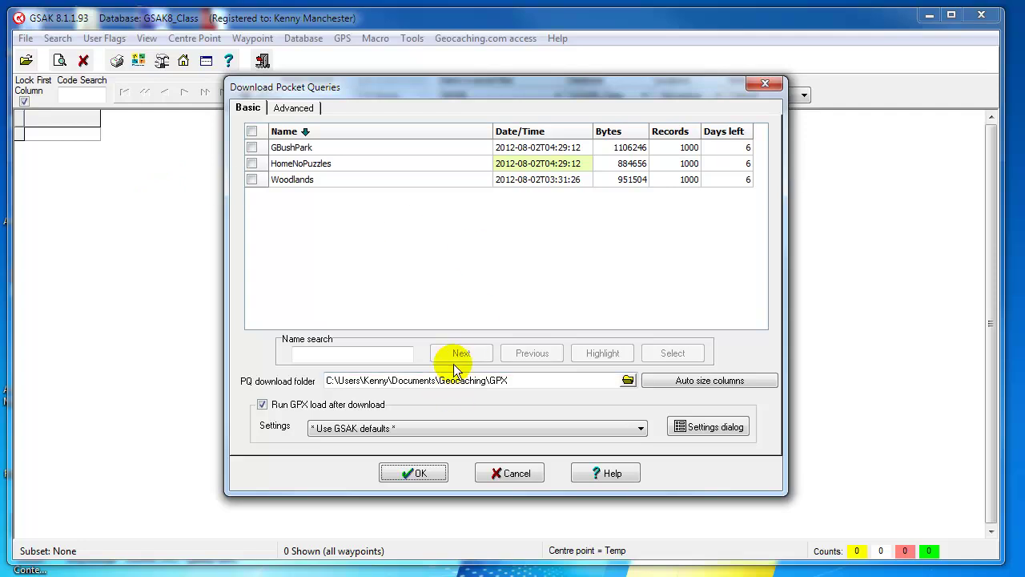
{"action": "left_click", "coordinate": [252, 163]}
{"action": "left_click", "coordinate": [411, 474]}
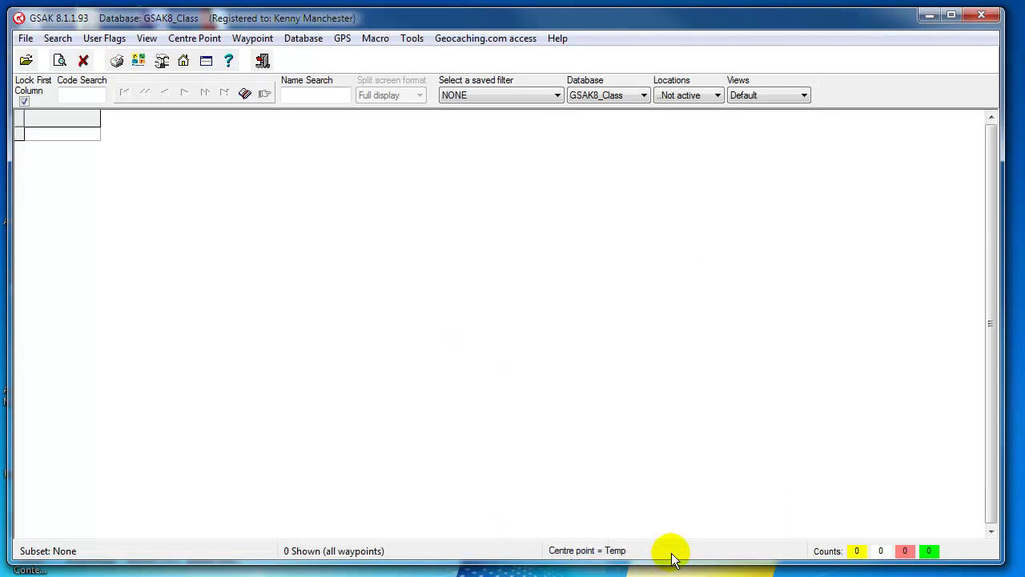
{"action": "left_click_drag", "start_coordinate": [584, 419], "coordinate": [389, 189]}
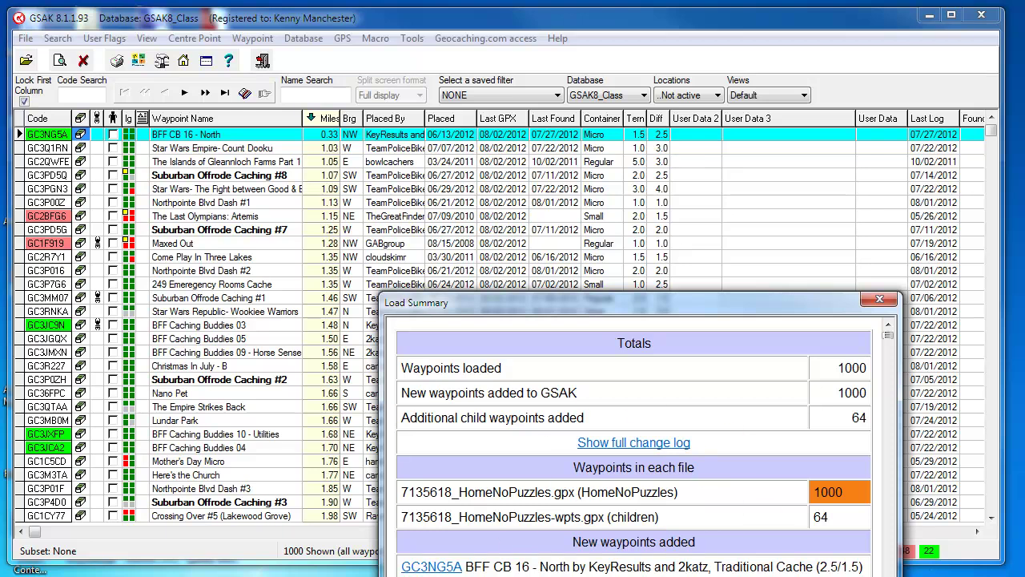
{"action": "key", "text": "Escape"}
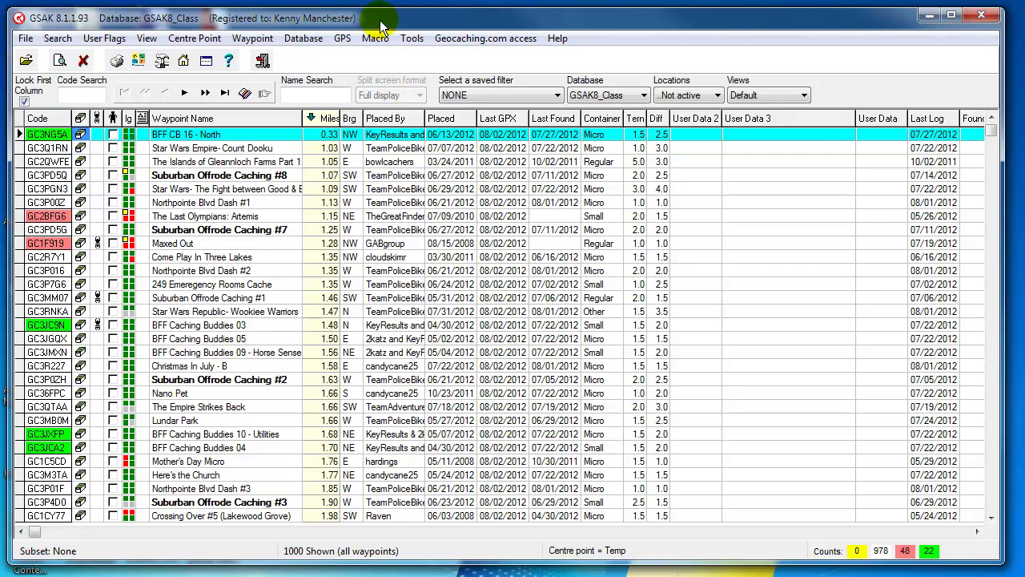
Step: Switch to the browser and examine the pocket queries ready for download on geocaching.com
{"action": "left_click", "coordinate": [463, 40]}
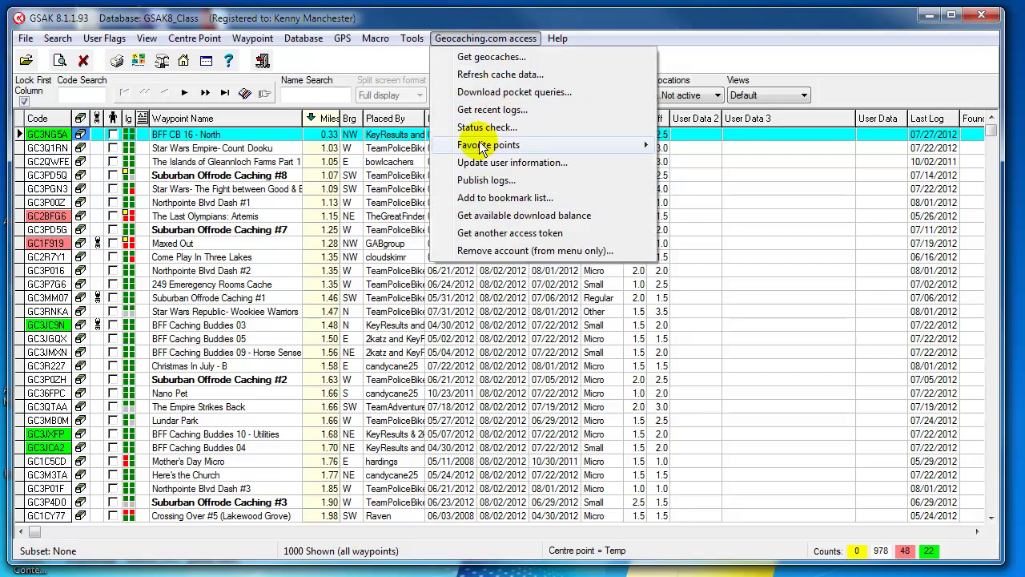
{"action": "left_click", "coordinate": [481, 23]}
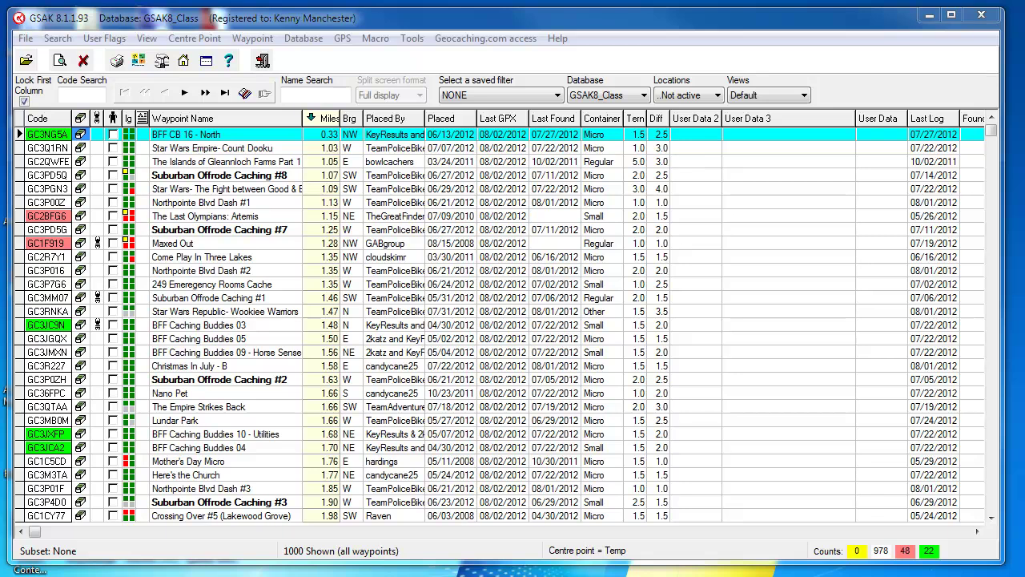
{"action": "key", "text": "alt+Tab"}
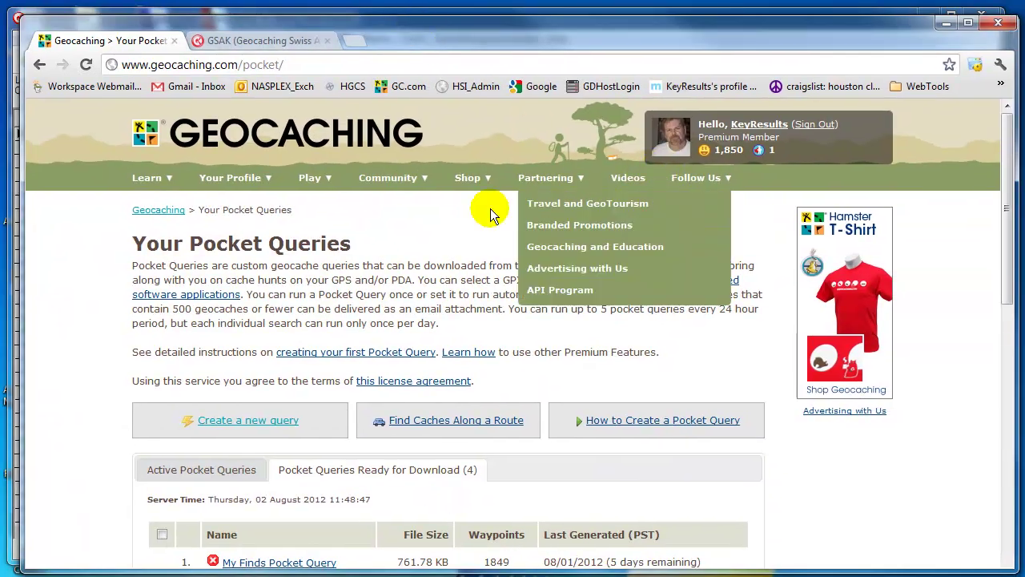
{"action": "left_click_drag", "start_coordinate": [1013, 261], "coordinate": [1013, 368]}
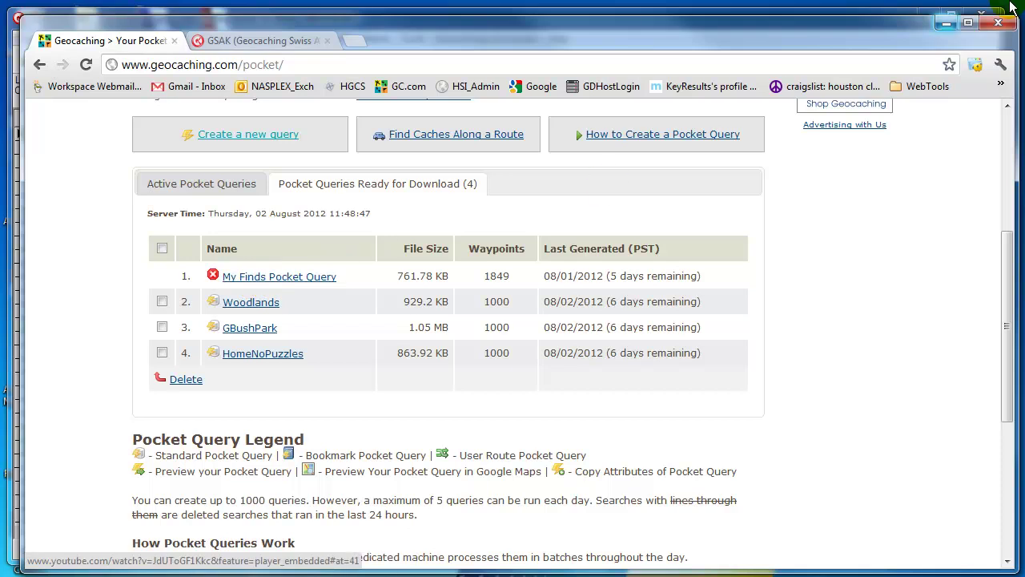
{"action": "left_click", "coordinate": [946, 23]}
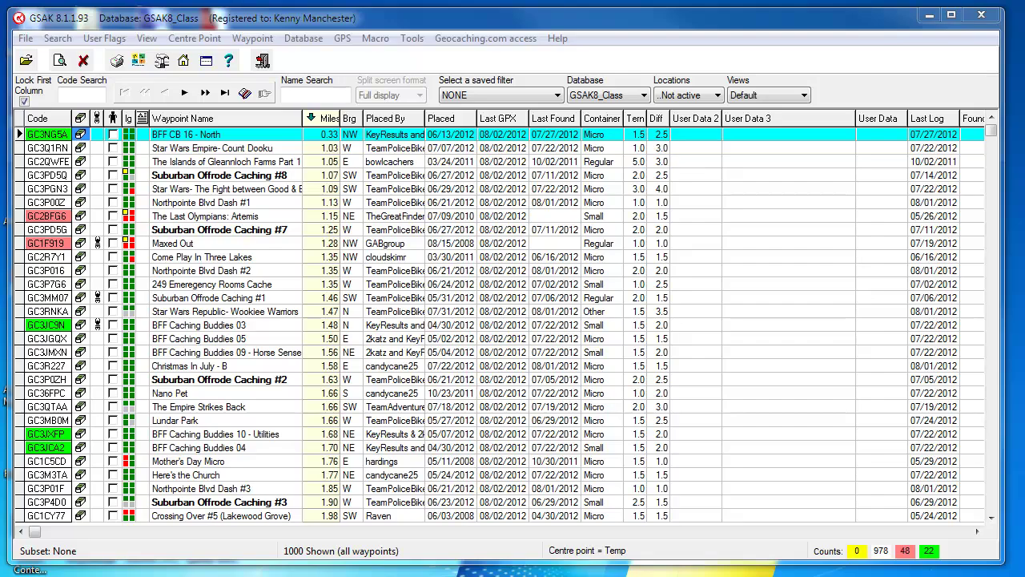
Step: Switch to the Explorer window showing 6665492 (1).zip, and shrink and reposition it over the GSAK window
{"action": "key", "text": "alt+Tab"}
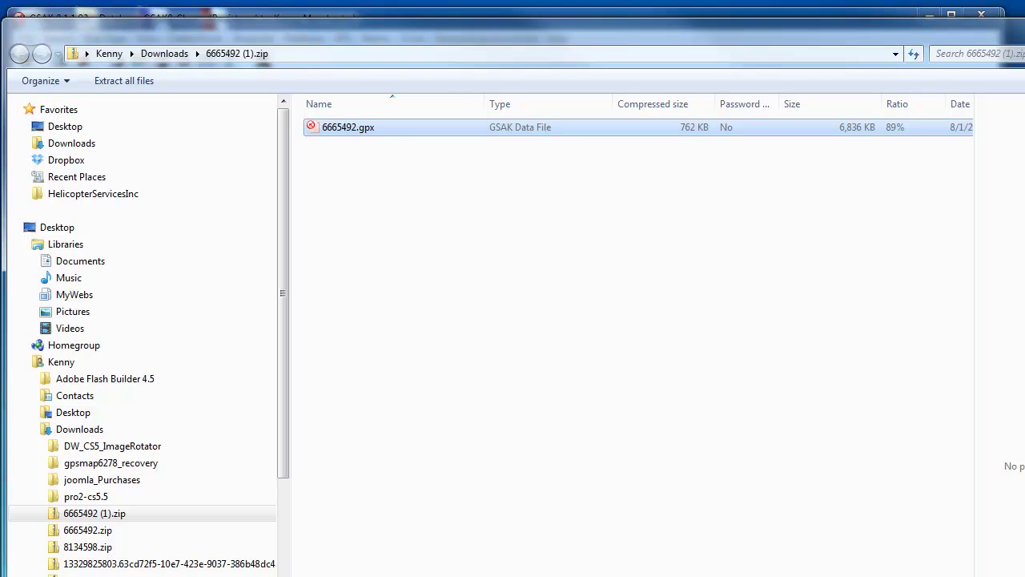
{"action": "key", "text": "super+Down"}
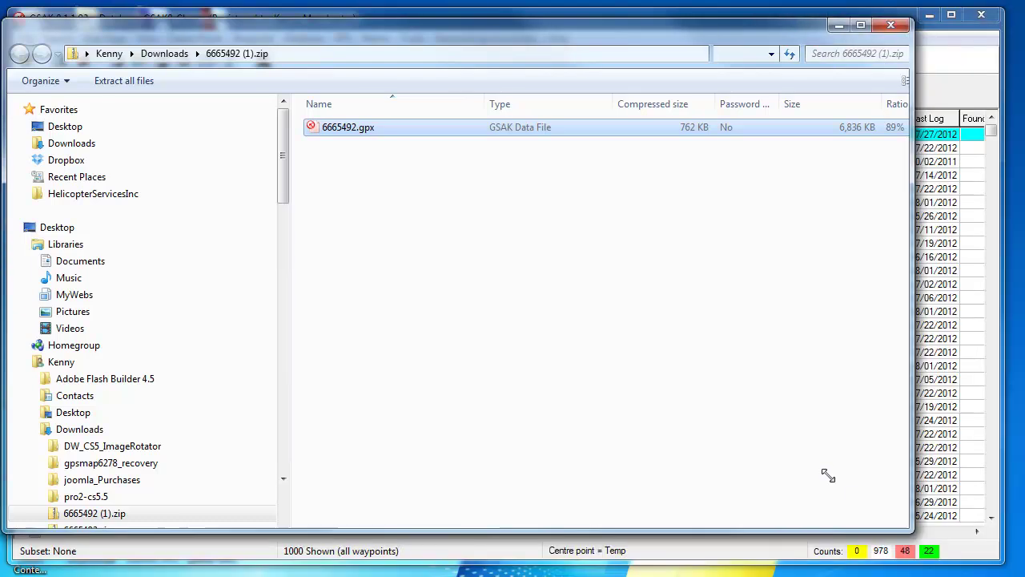
{"action": "left_click_drag", "start_coordinate": [828, 473], "coordinate": [841, 439]}
{"action": "left_click_drag", "start_coordinate": [519, 33], "coordinate": [642, 82]}
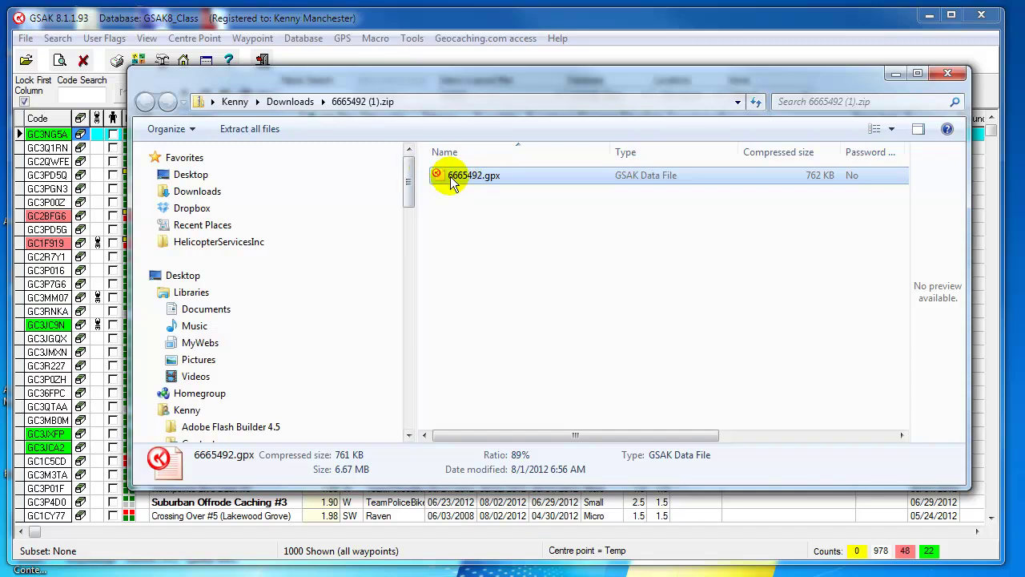
{"action": "left_click_drag", "start_coordinate": [432, 73], "coordinate": [546, 114]}
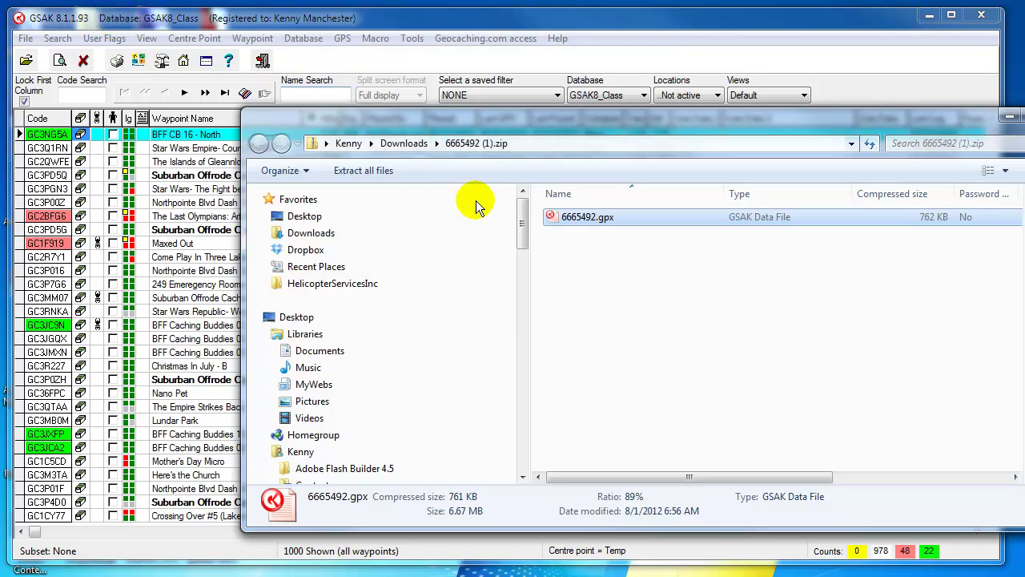
Step: Load 6665492.gpx from the zip into the GSAK8_Class database using the default load options, and dismiss the load summary
{"action": "double_click", "coordinate": [551, 222]}
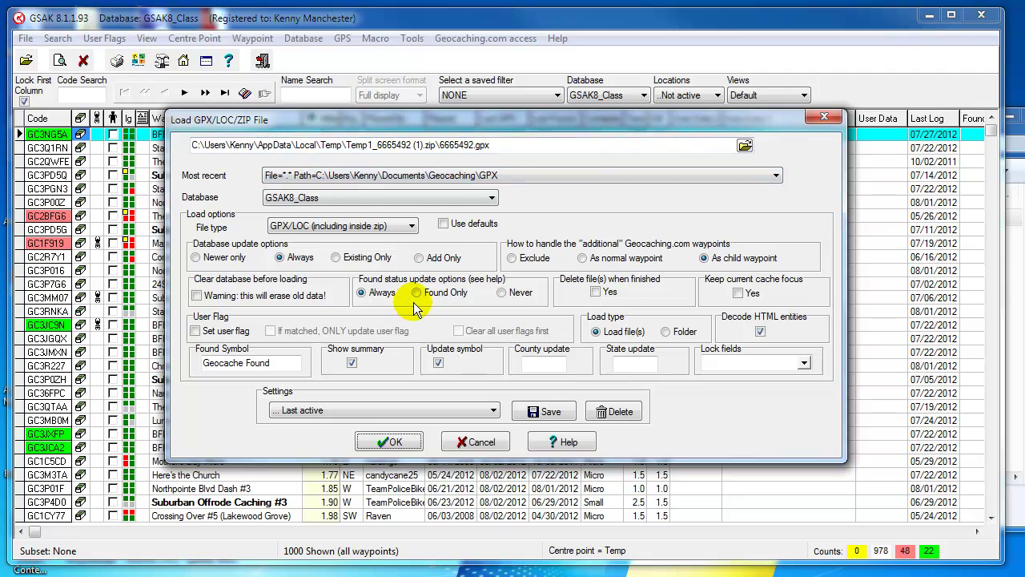
{"action": "left_click", "coordinate": [444, 226]}
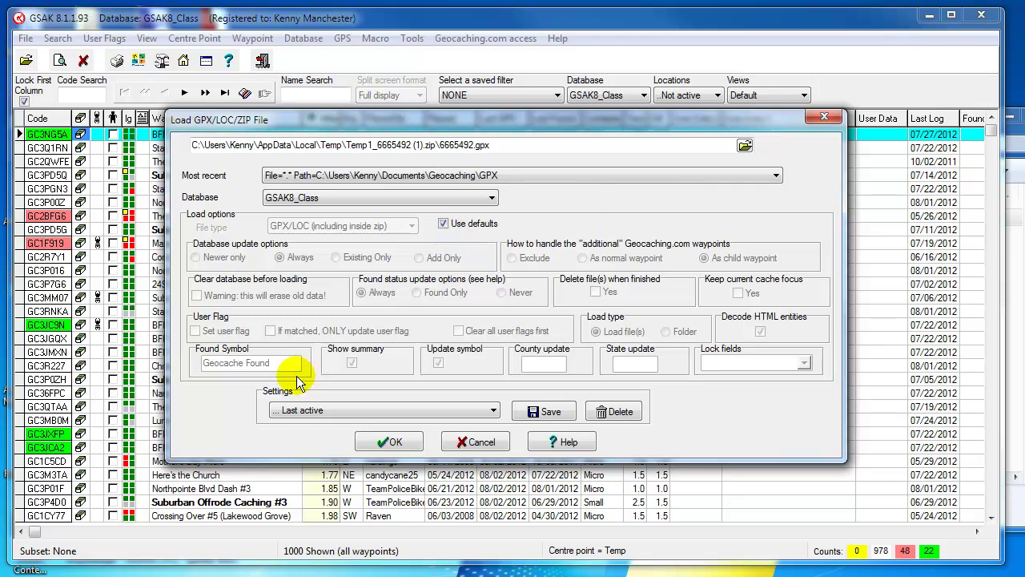
{"action": "left_click", "coordinate": [383, 440]}
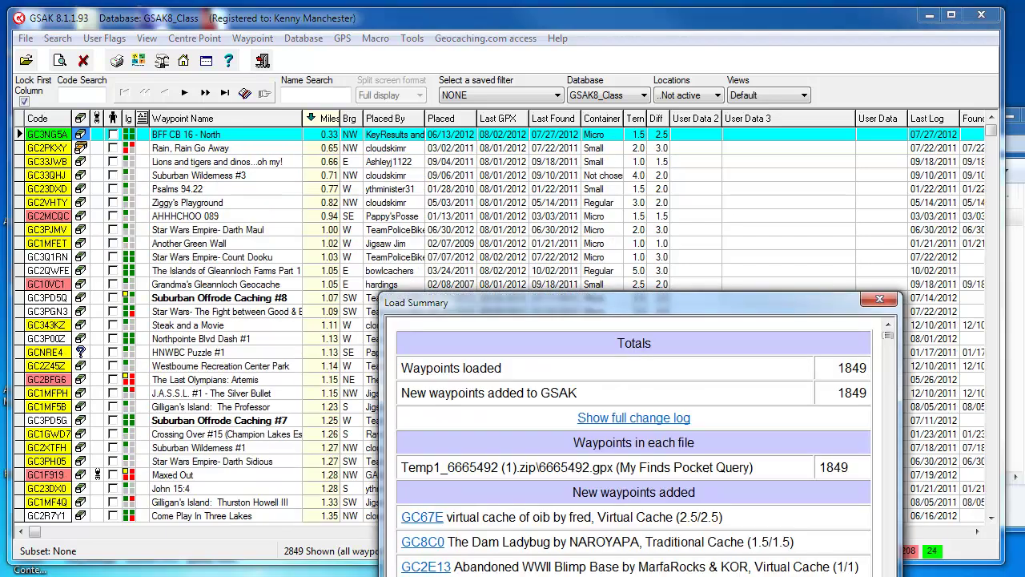
{"action": "key", "text": "Escape"}
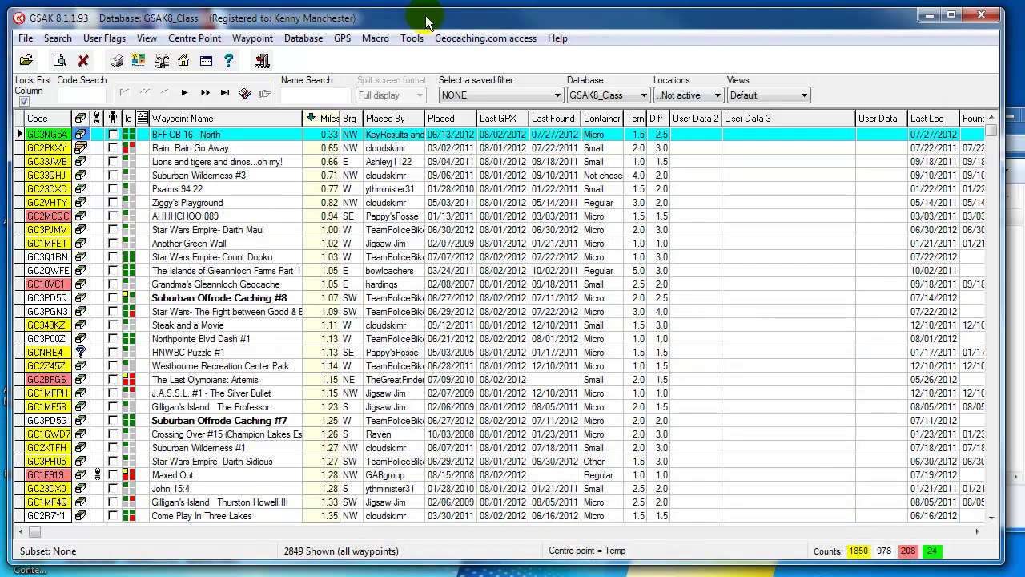